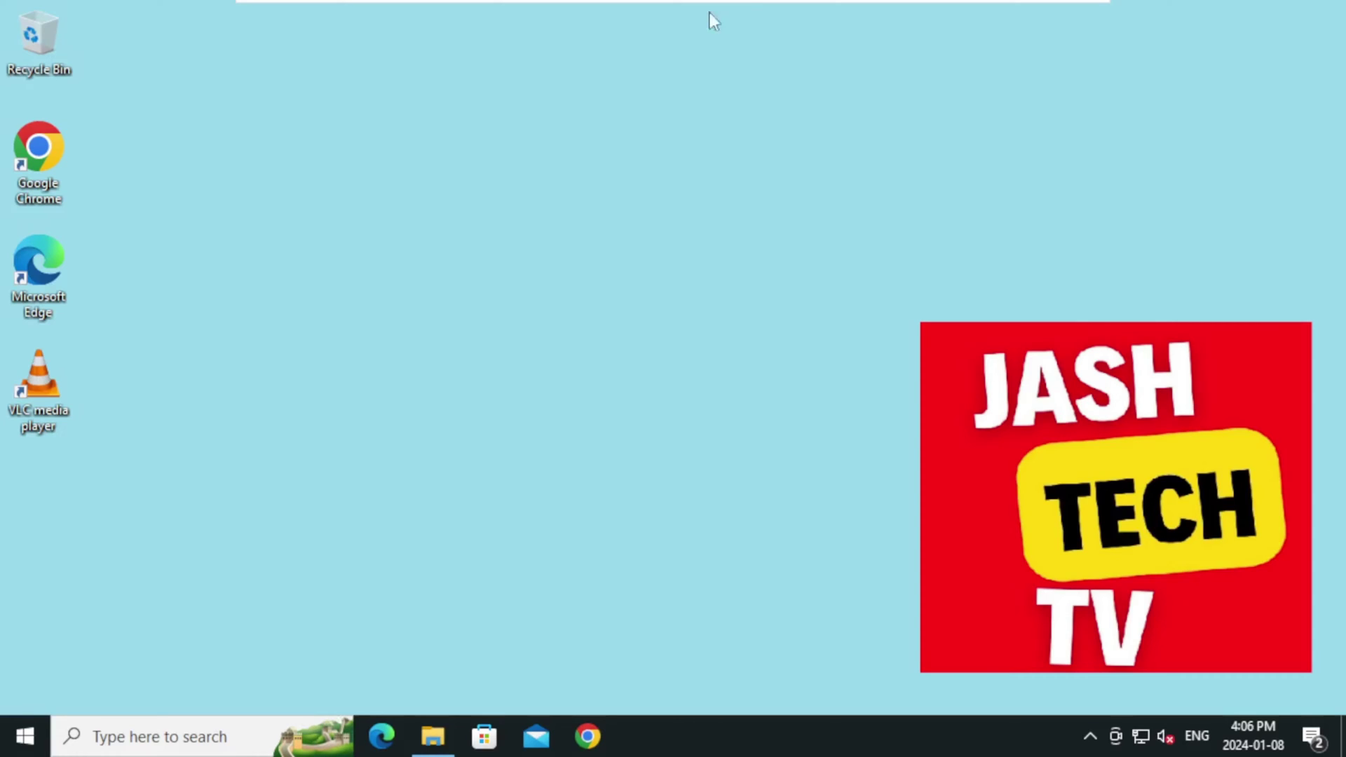
Launch Chrome maximized and search Google for 'download avast'
left_click(50, 134)
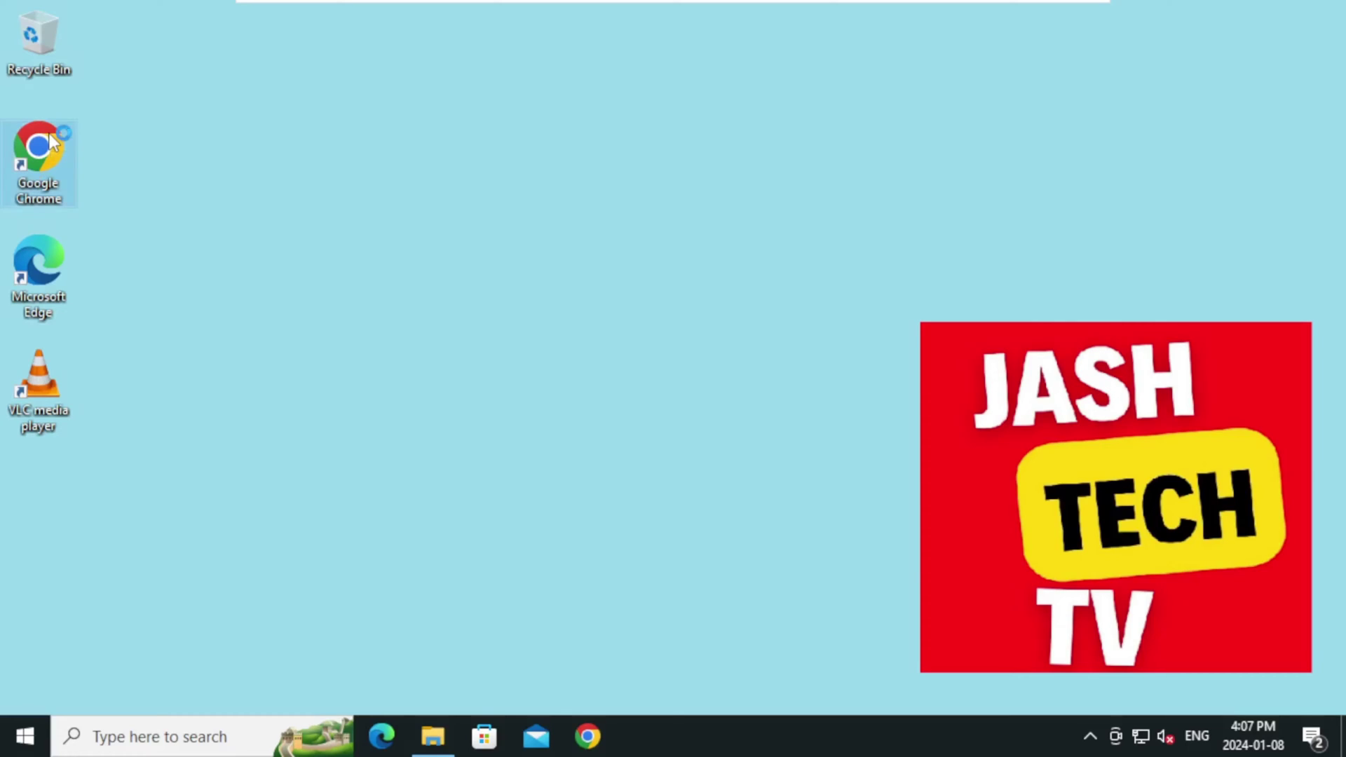
double_click(50, 134)
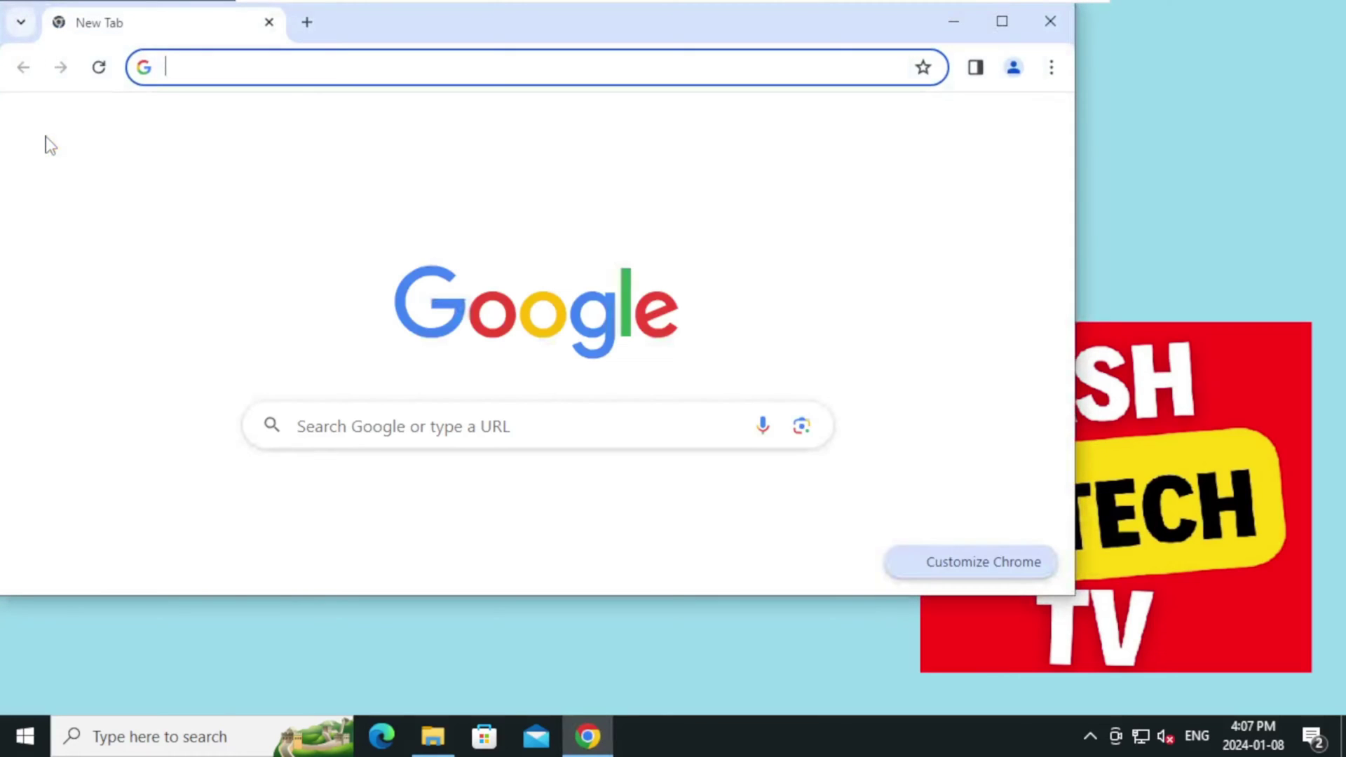
left_click(1001, 21)
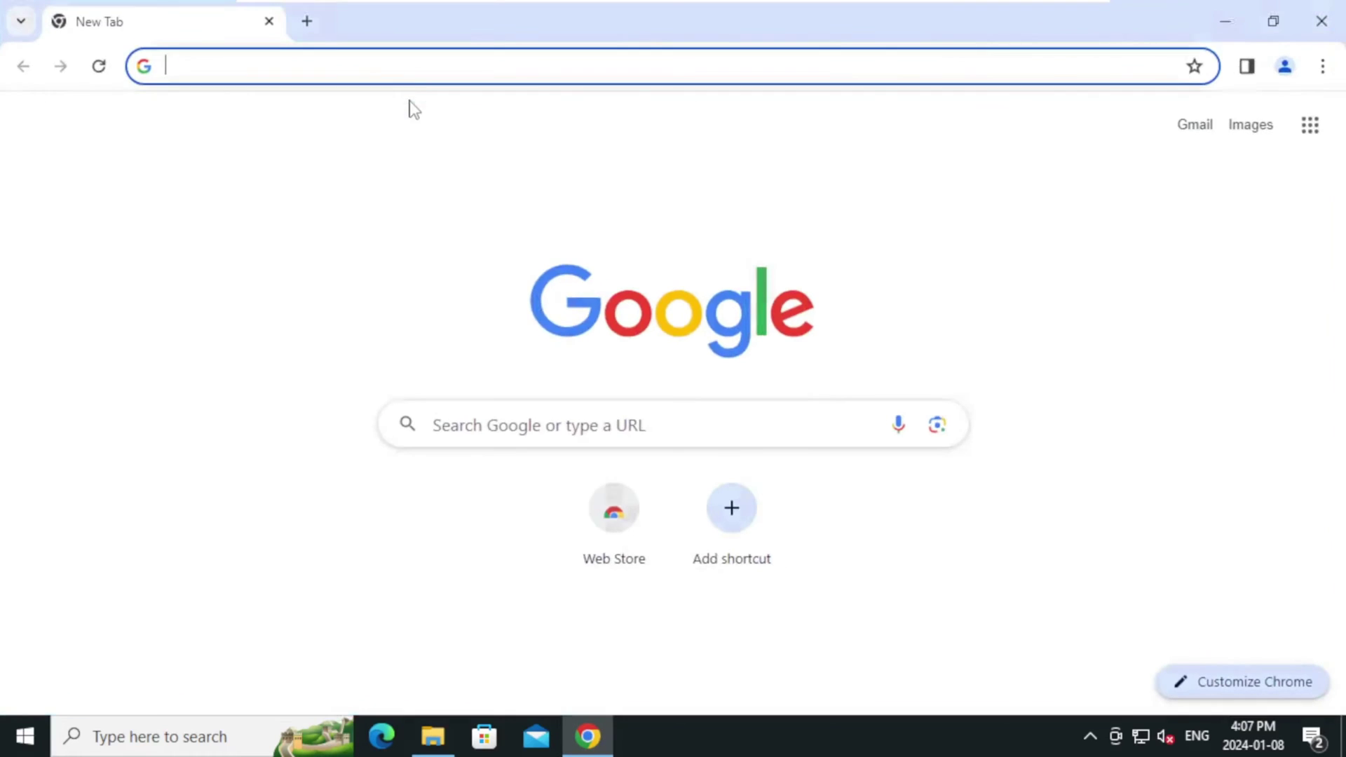
left_click(411, 66)
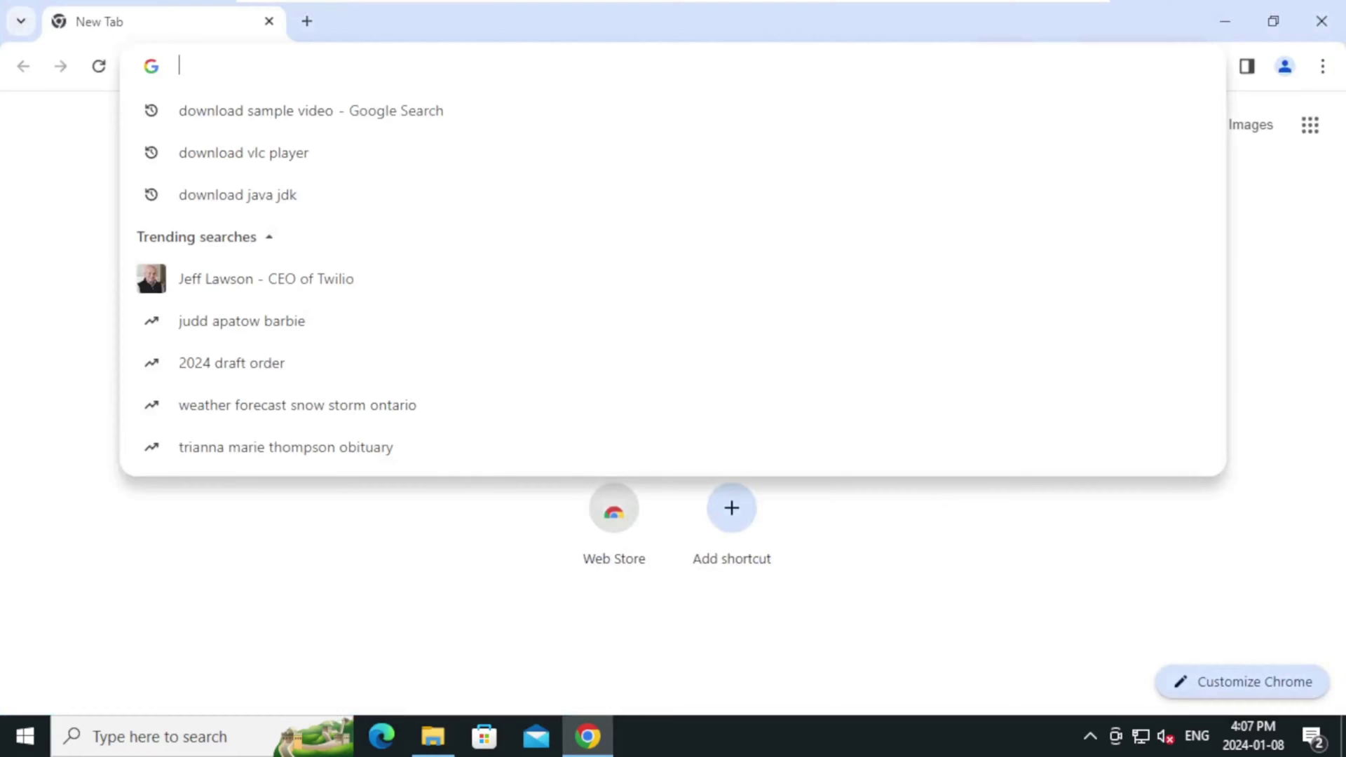
type("download")
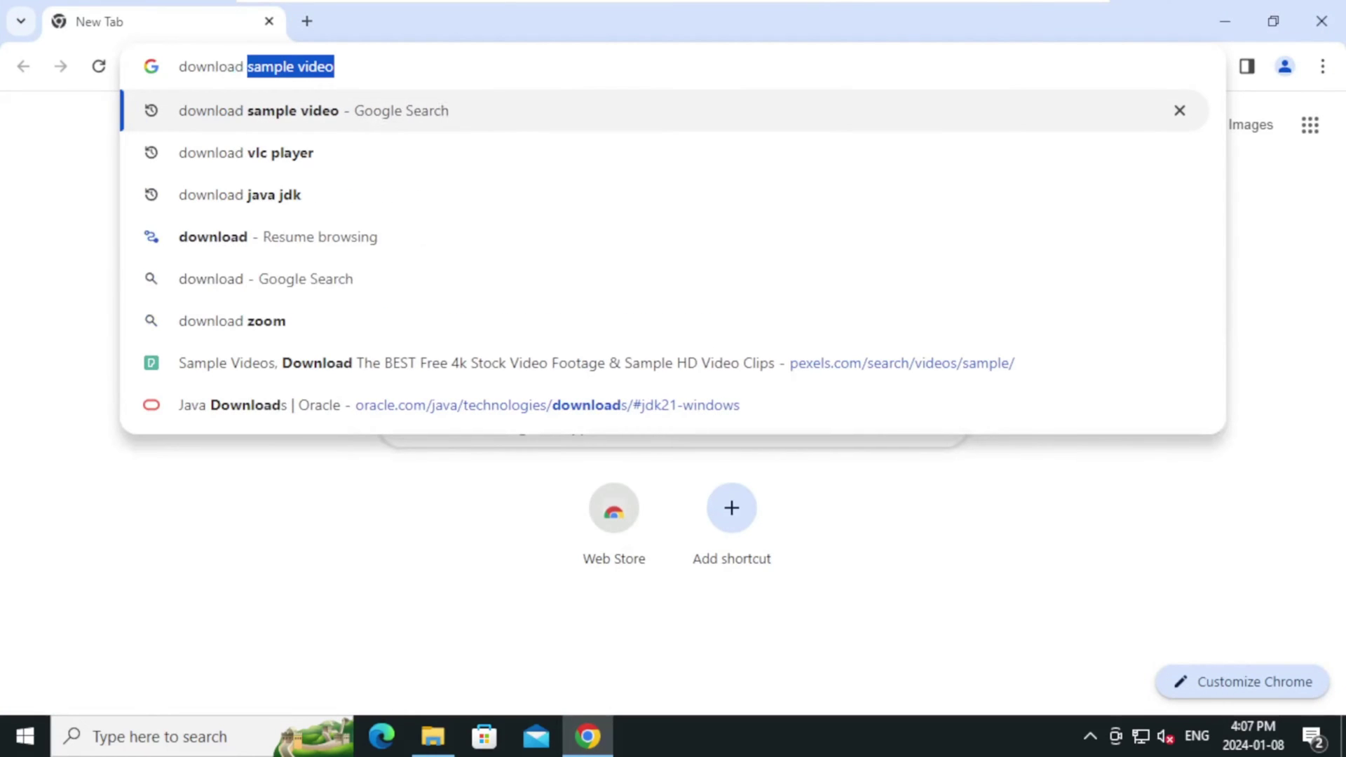
type(" avast")
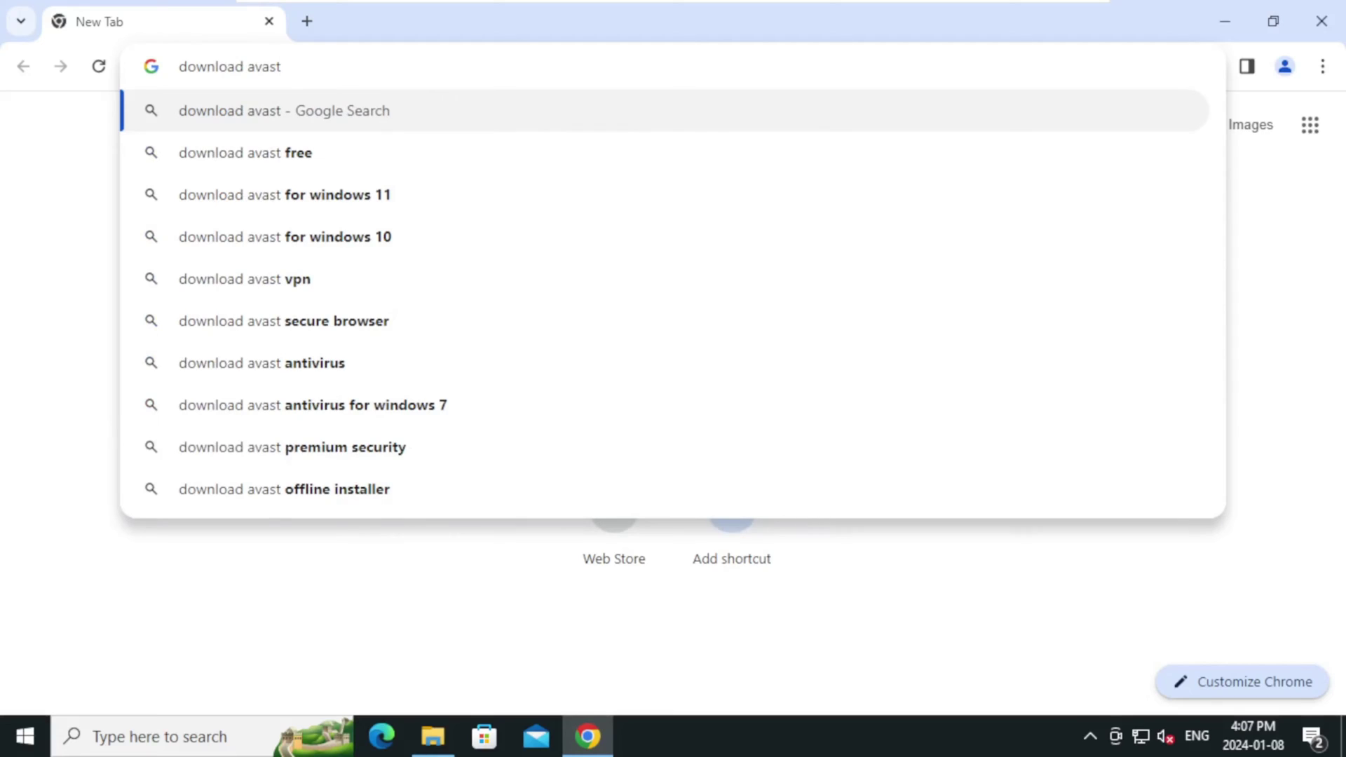
key("Return")
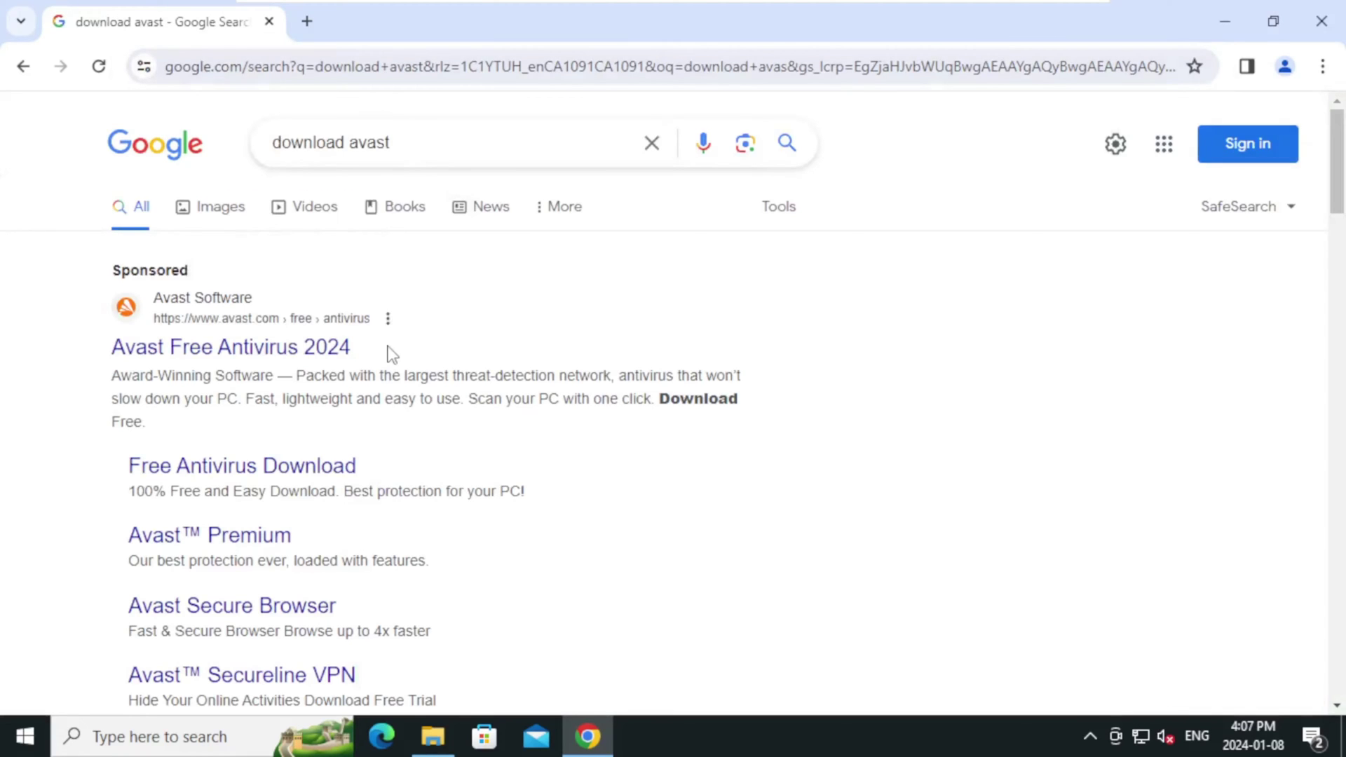
From the Avast Free Antivirus result, accept cookies and download the free installer
left_click(331, 358)
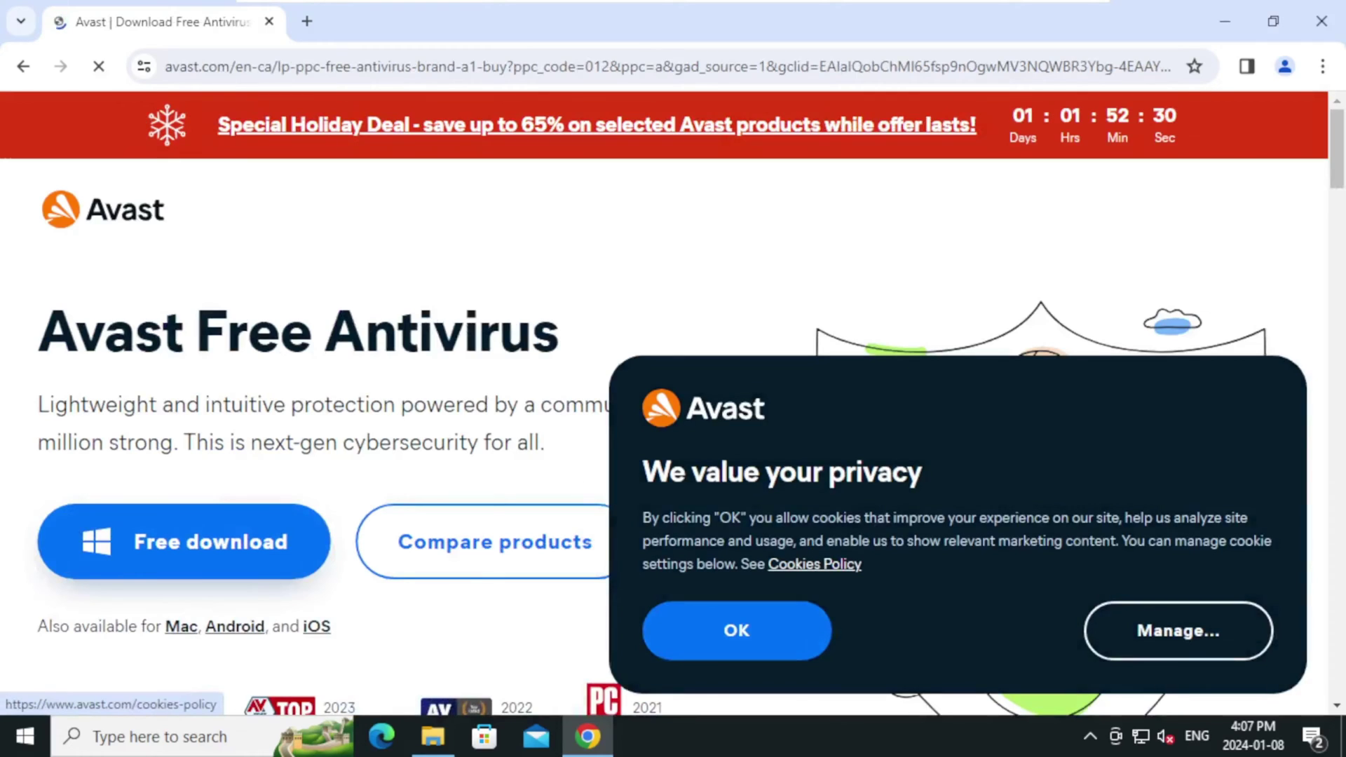
left_click(756, 632)
scroll(77, 355, "down", 1)
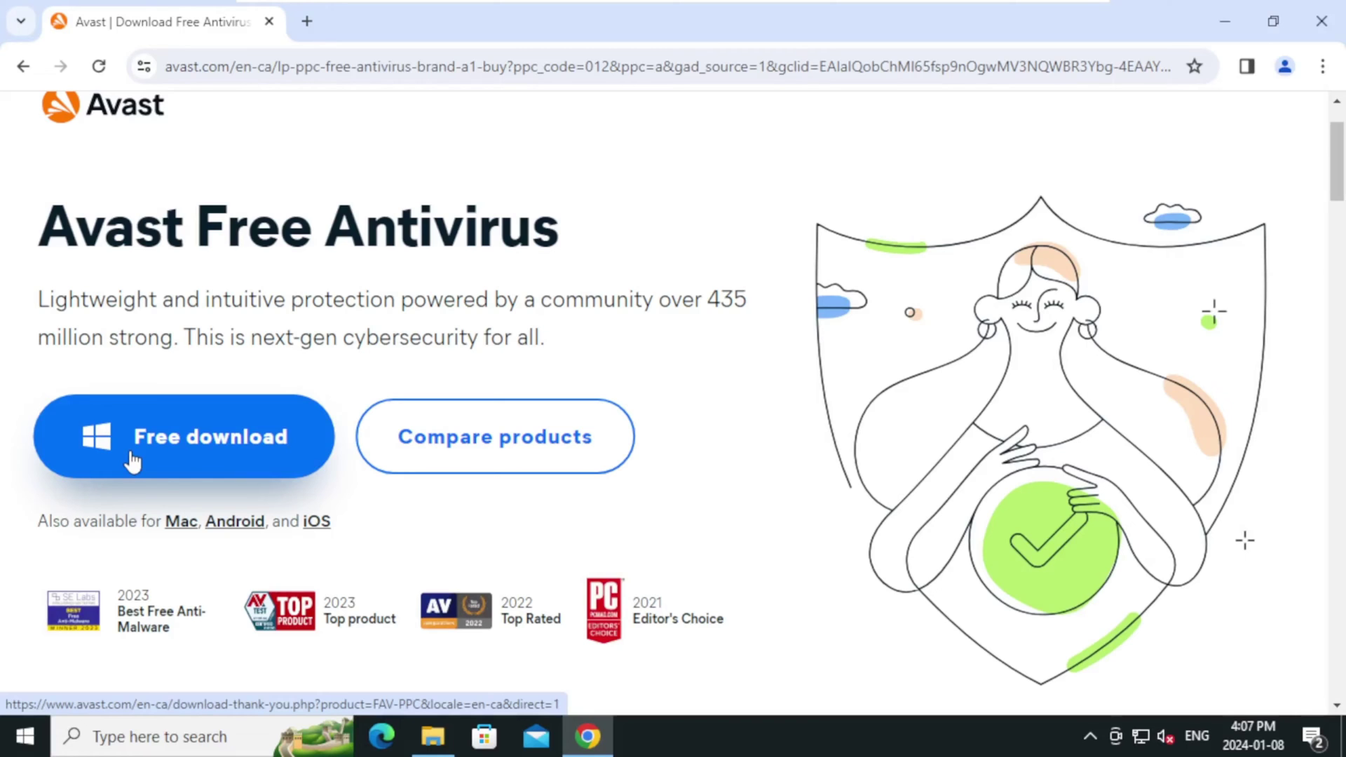
left_click(132, 460)
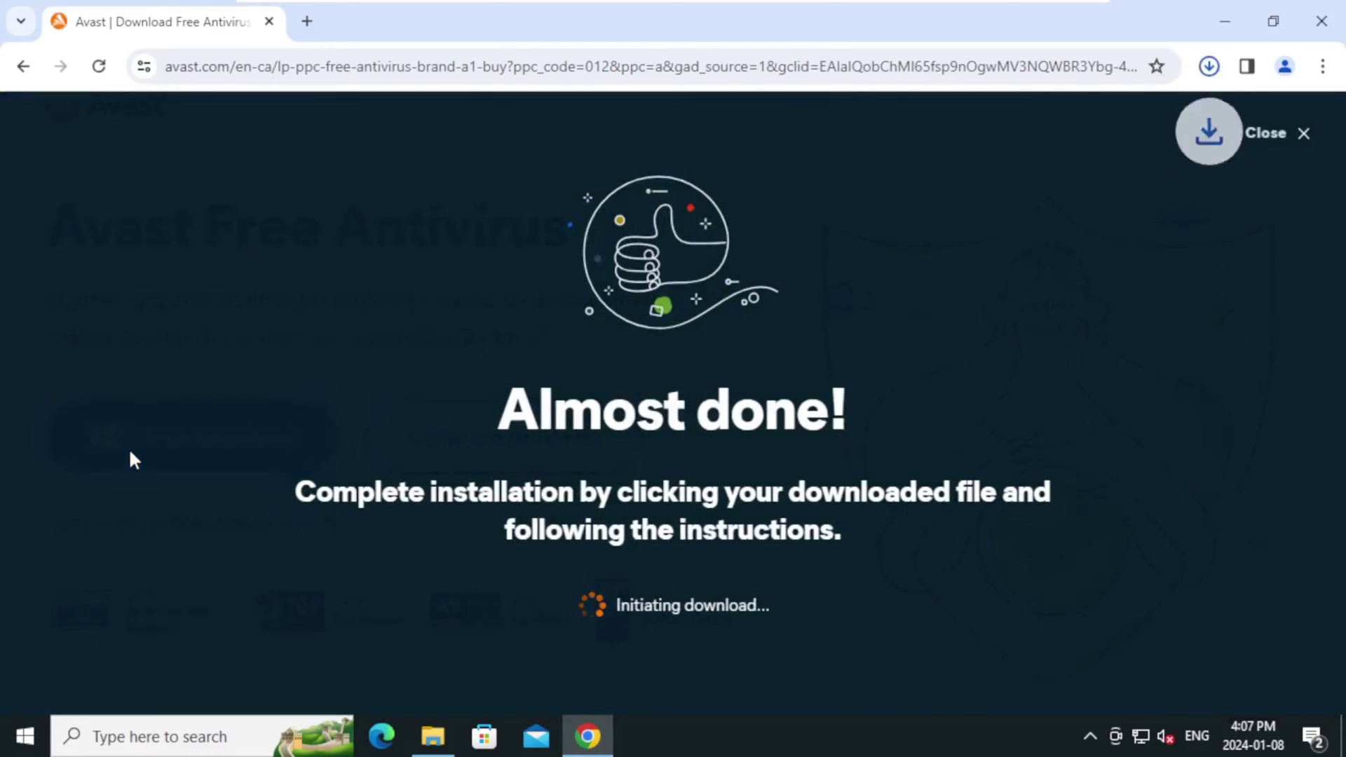
Reveal the downloaded Avast setup file in its folder via Chrome's Downloads list
left_click(1322, 70)
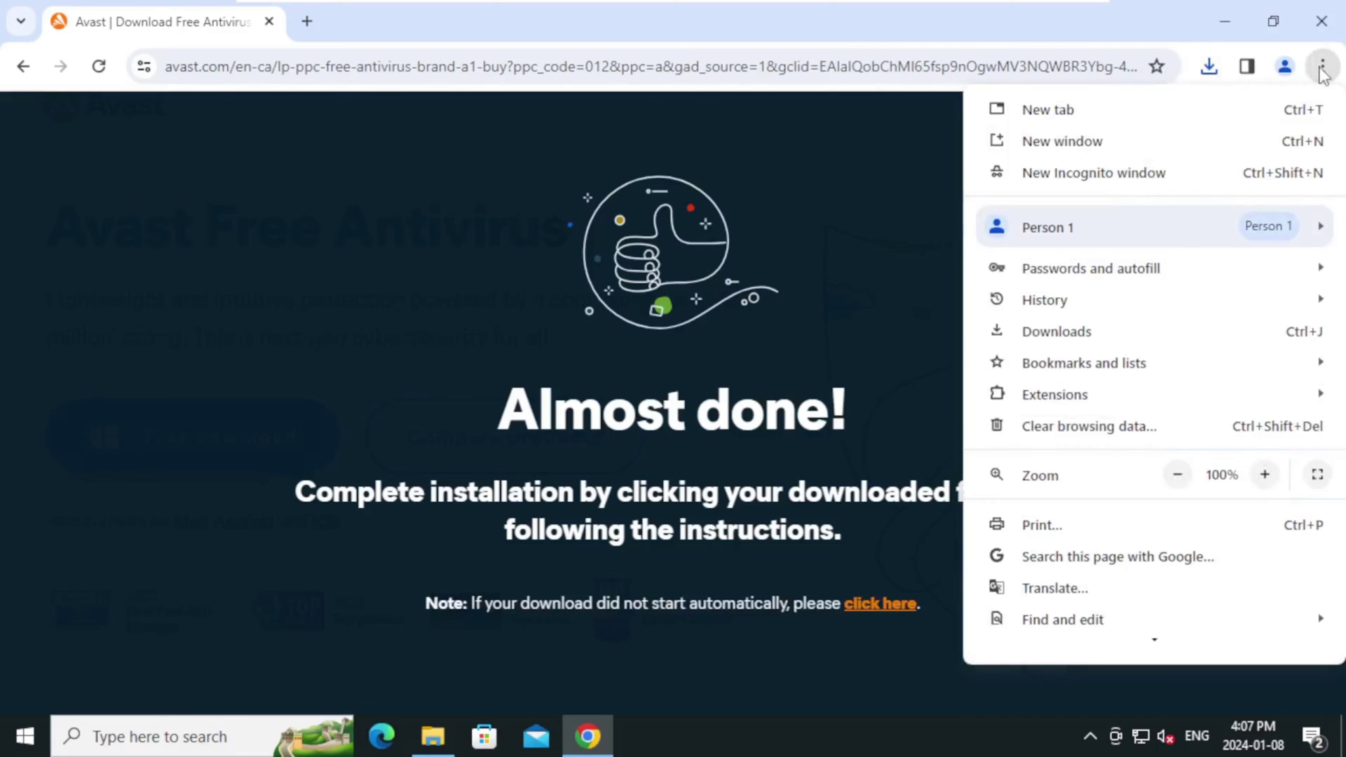
left_click(1144, 332)
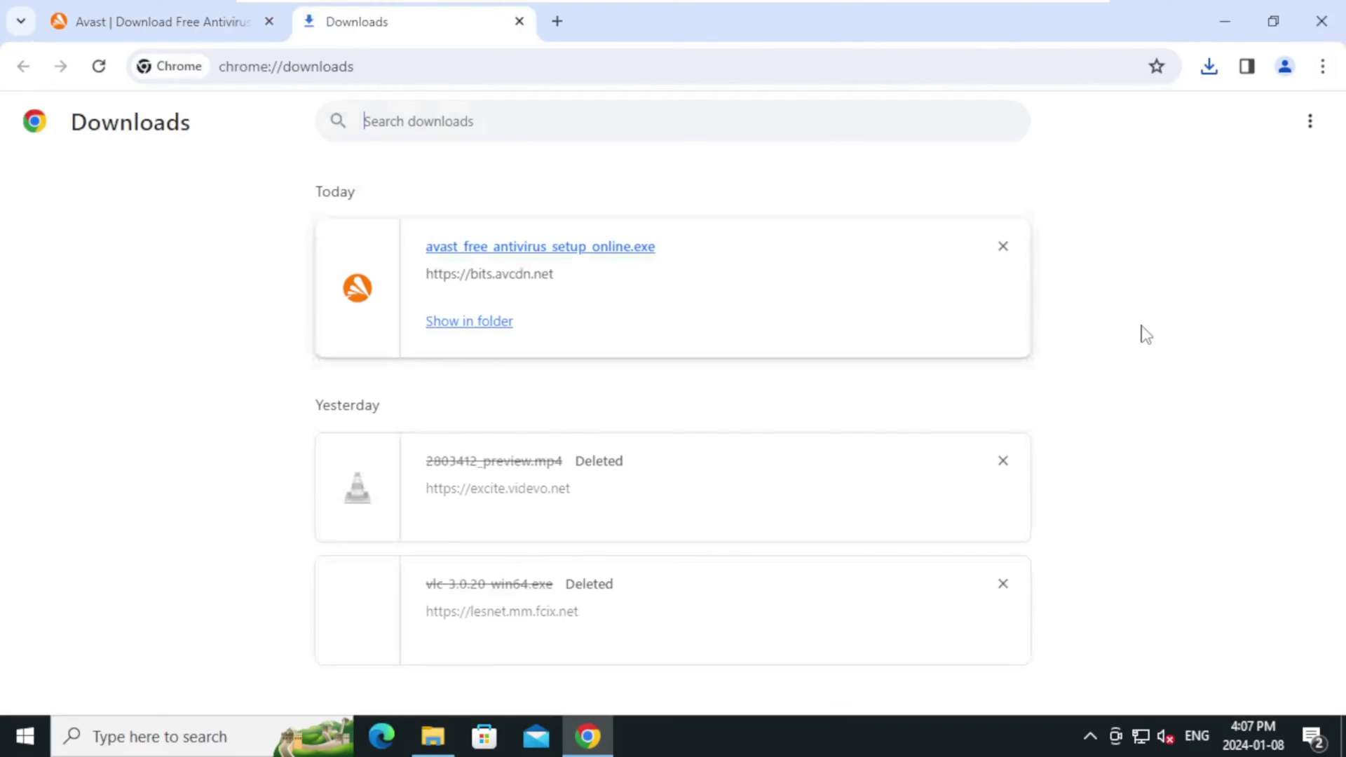
left_click(438, 331)
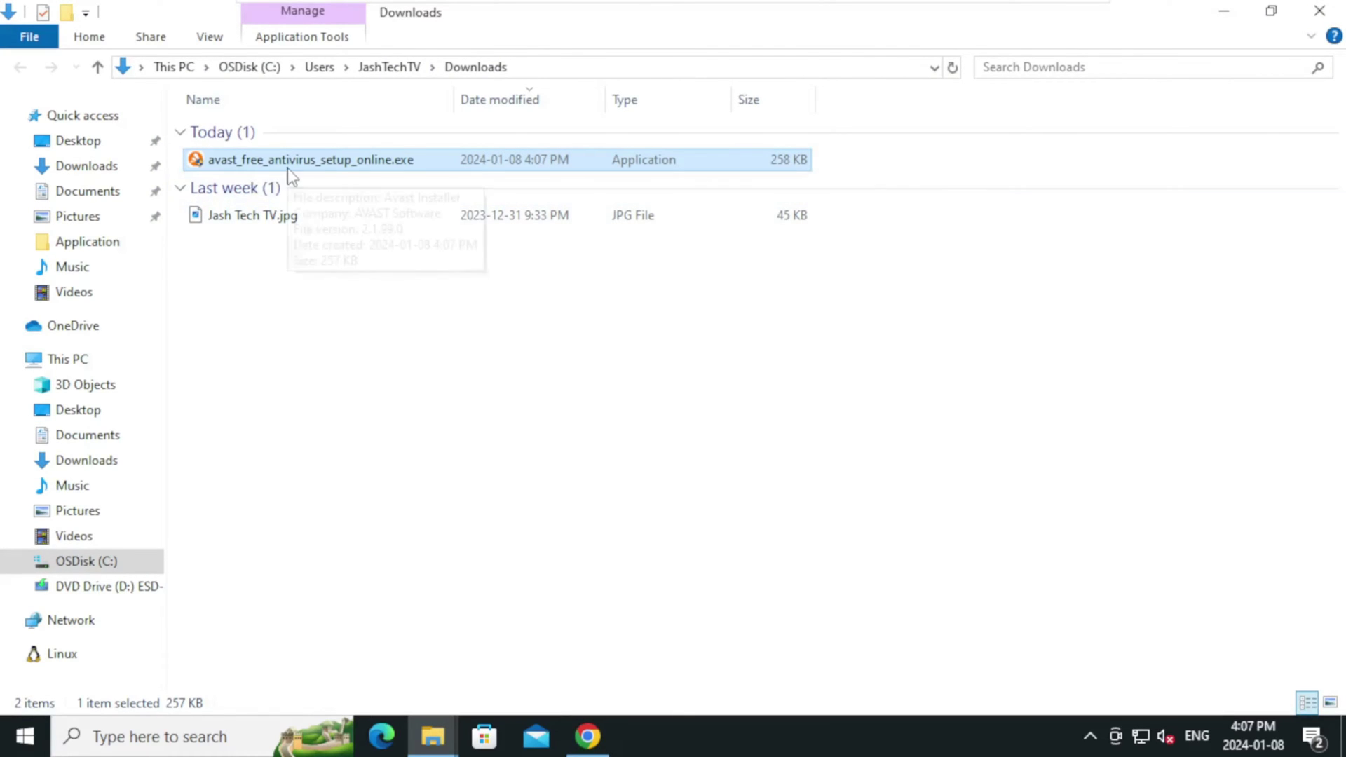
Run avast_free_antivirus_setup_online.exe from the Downloads folder
double_click(333, 169)
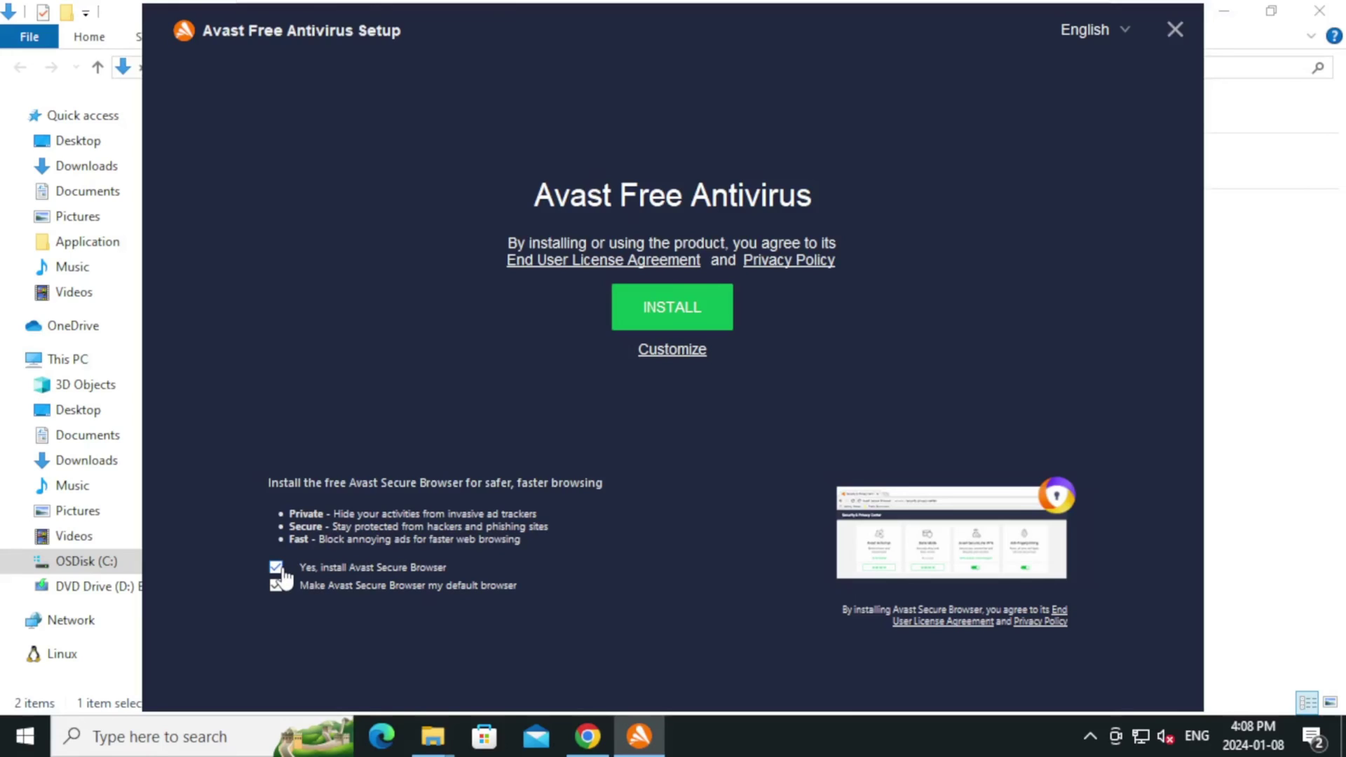
Uncheck 'Yes, install Avast Secure Browser' in the setup window
left_click(278, 569)
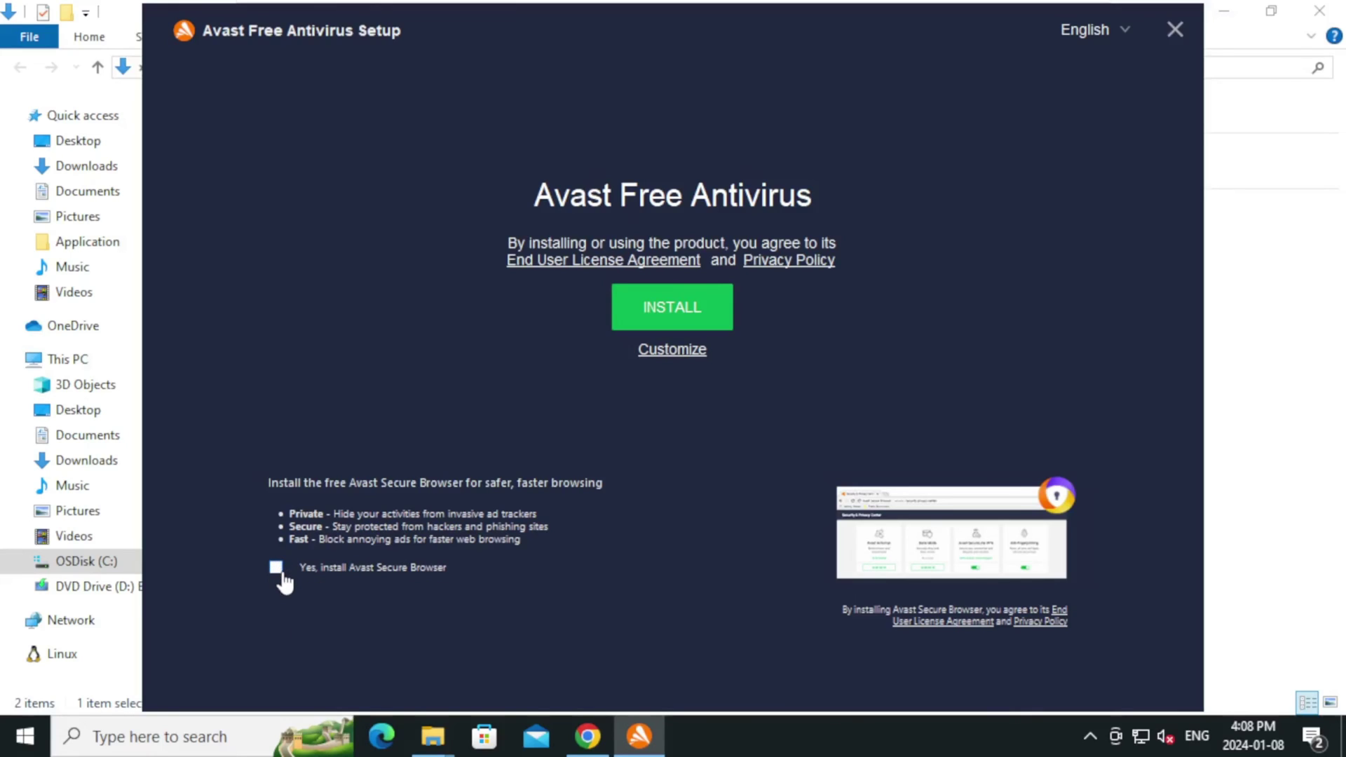
Start the Avast Free Antivirus installation with INSTALL
left_click(678, 328)
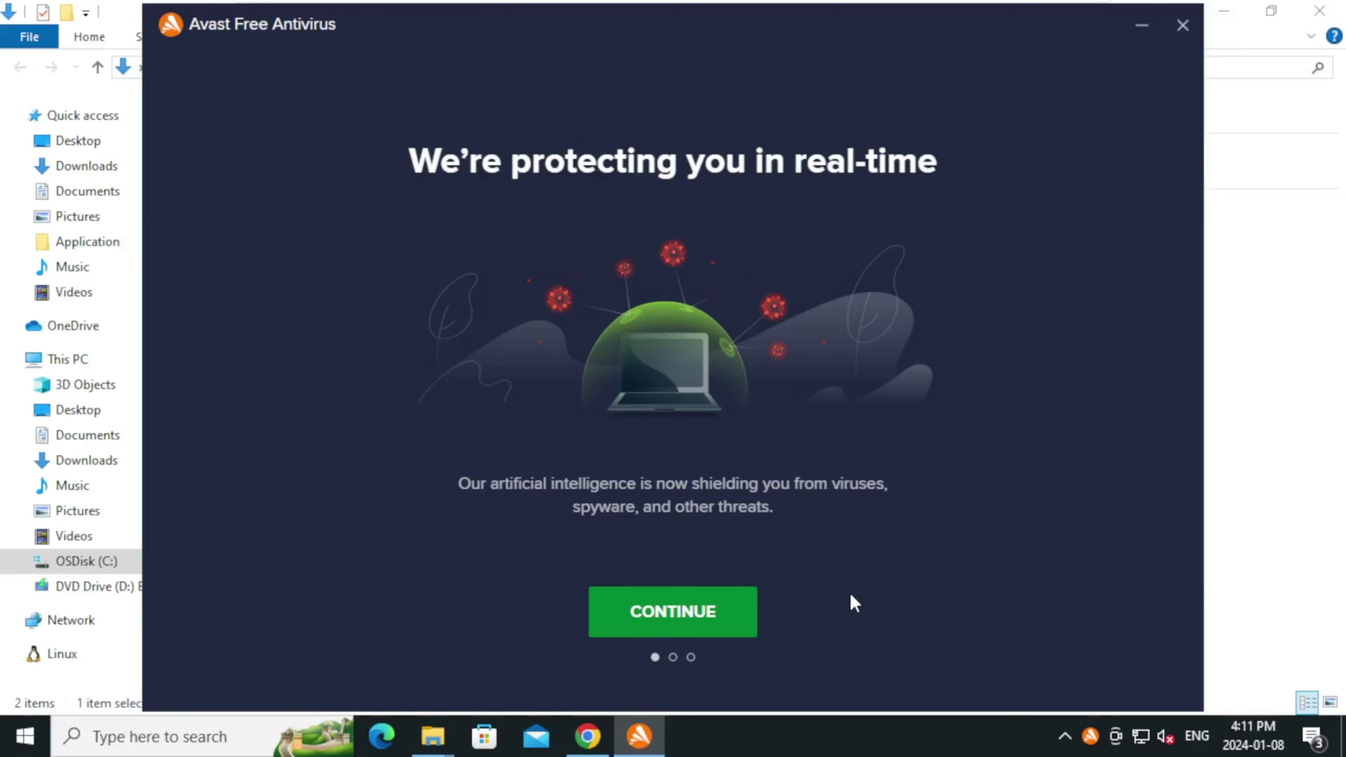
Pass the real-time protection intro and keep the free version
left_click(692, 615)
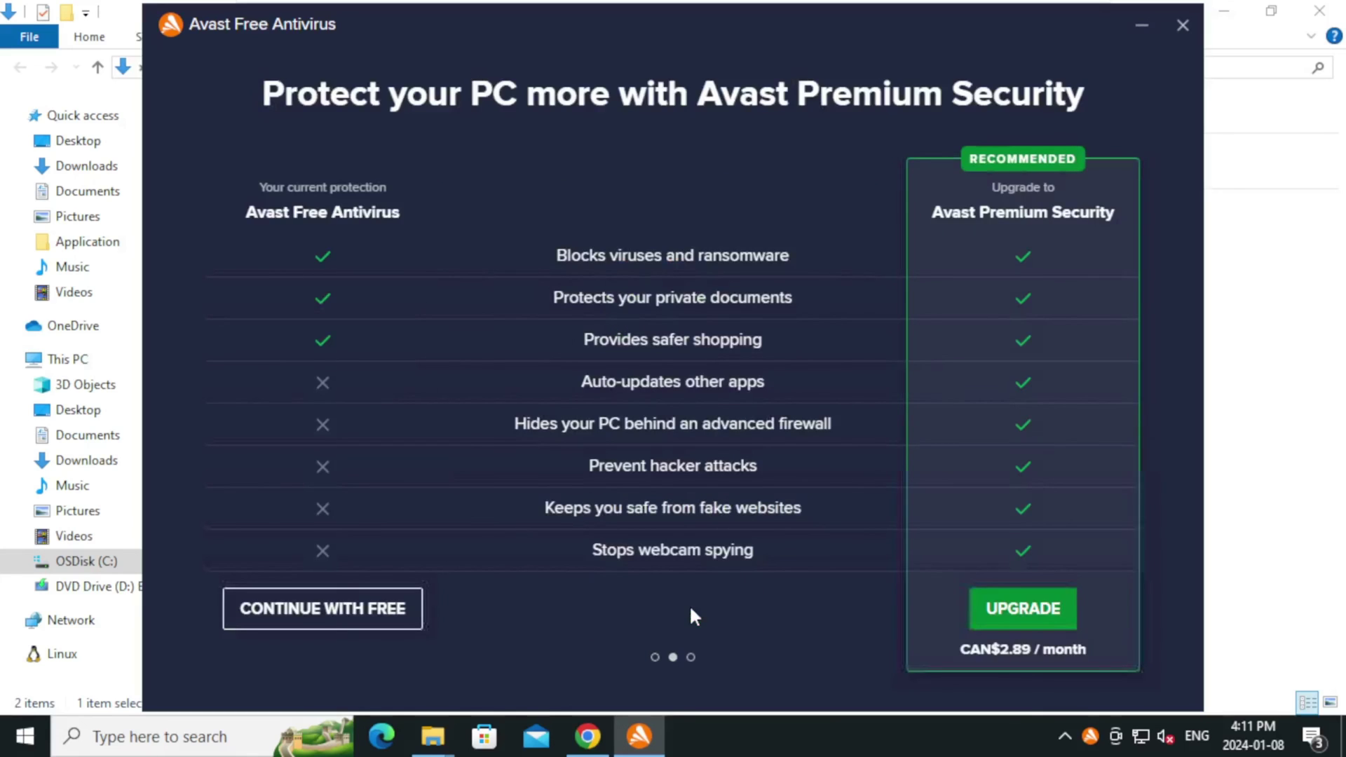
left_click(361, 615)
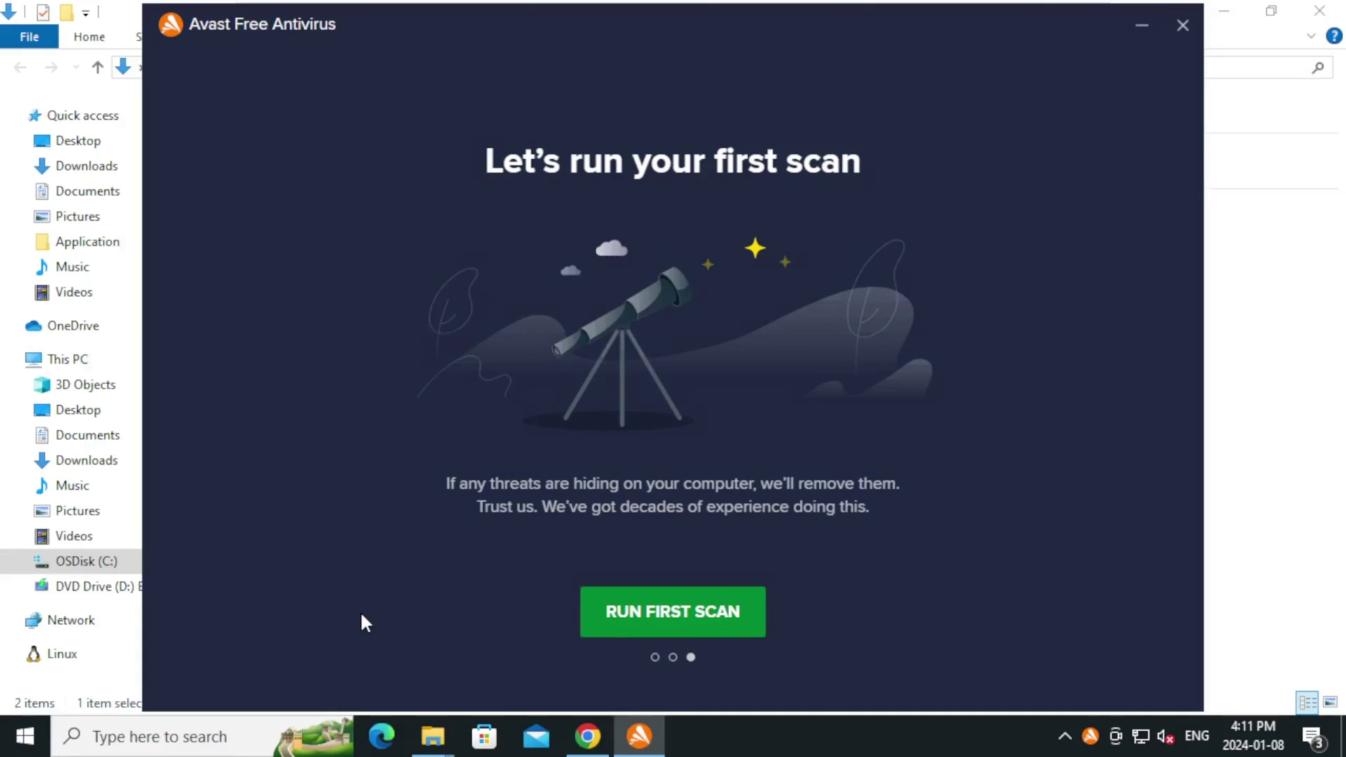
Start the first Smart Scan with RUN FIRST SCAN
left_click(690, 629)
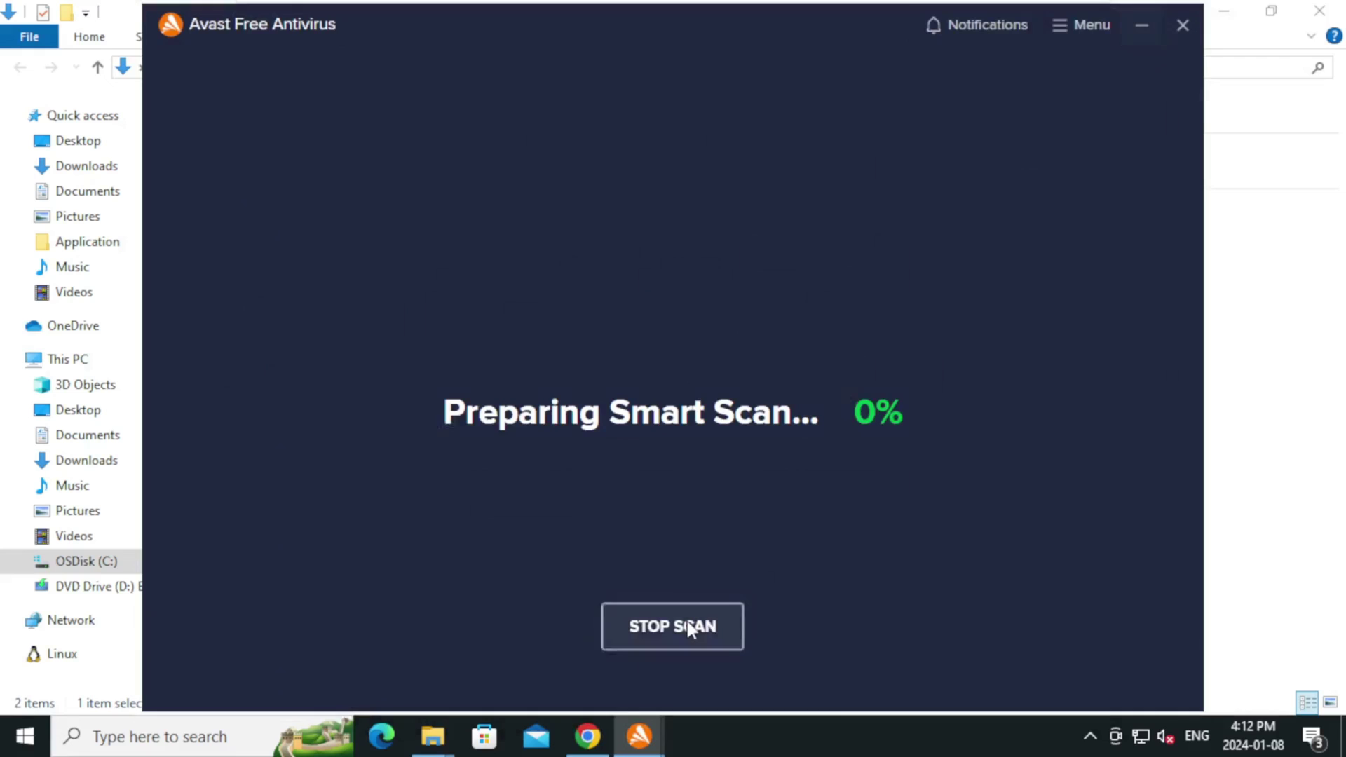